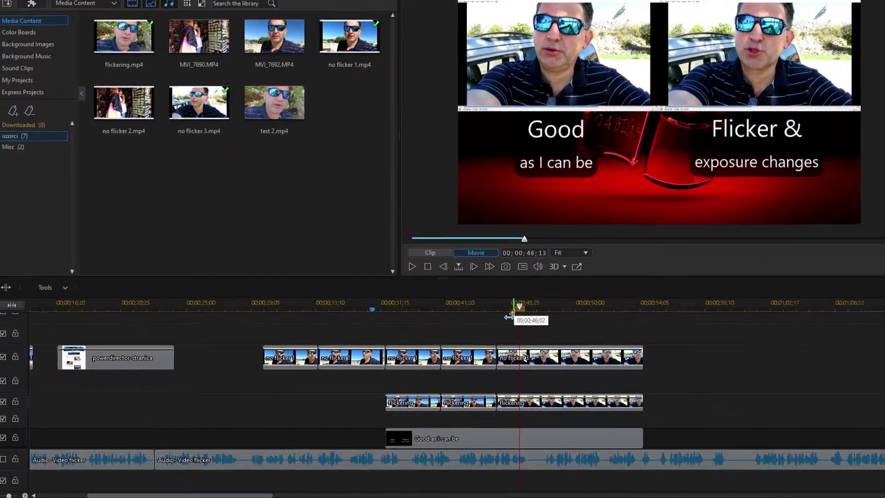
Step: Drag across the timeline ruler to mark a range over the flickering clips and the title
drag(515, 318, 386, 314)
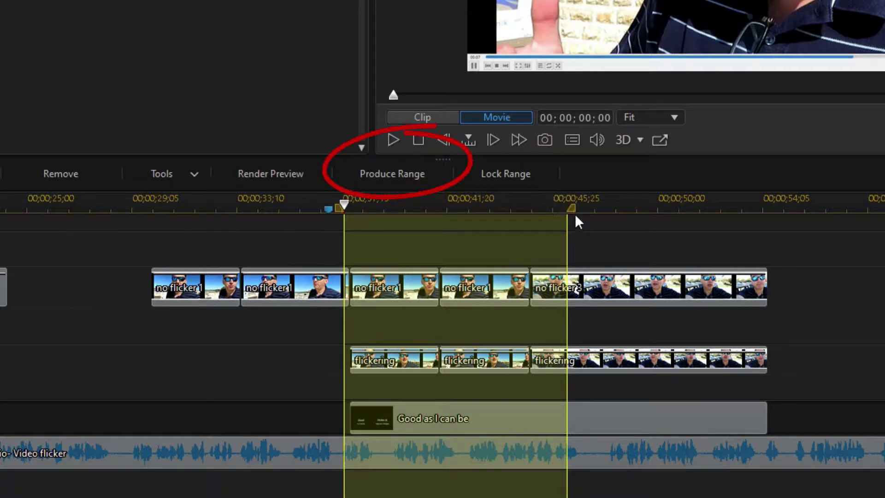
Step: Collapse the range's end marker onto its start to clear the selection
mouse_move(572, 208)
drag(573, 213, 346, 224)
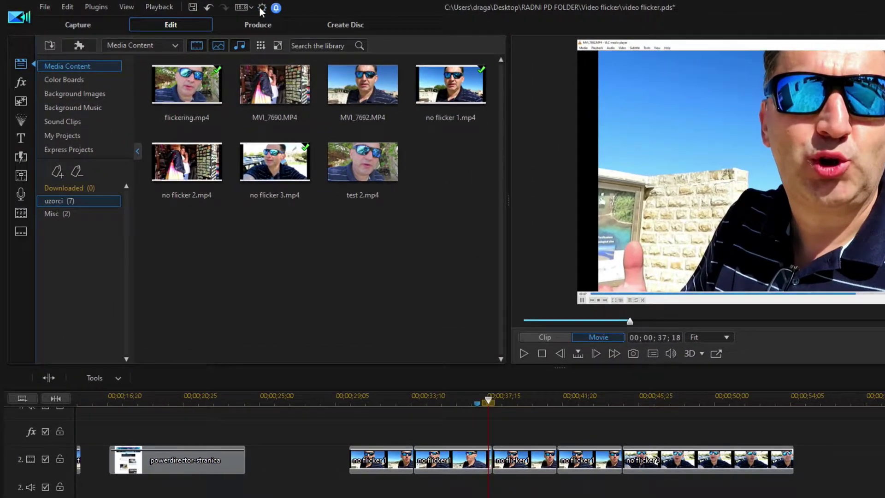
click(244, 8)
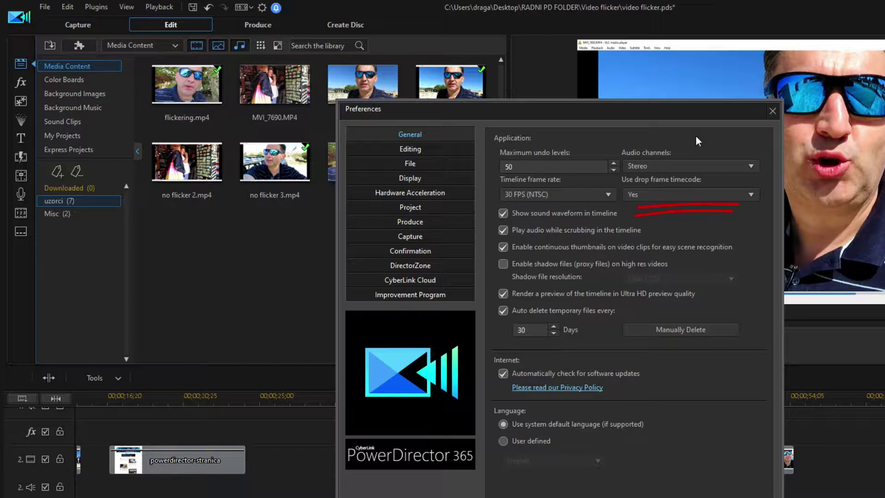
Step: Rerun the hardware acceleration optimization, refreshing its last-updated date to 2019/11/09 00:51
click(417, 195)
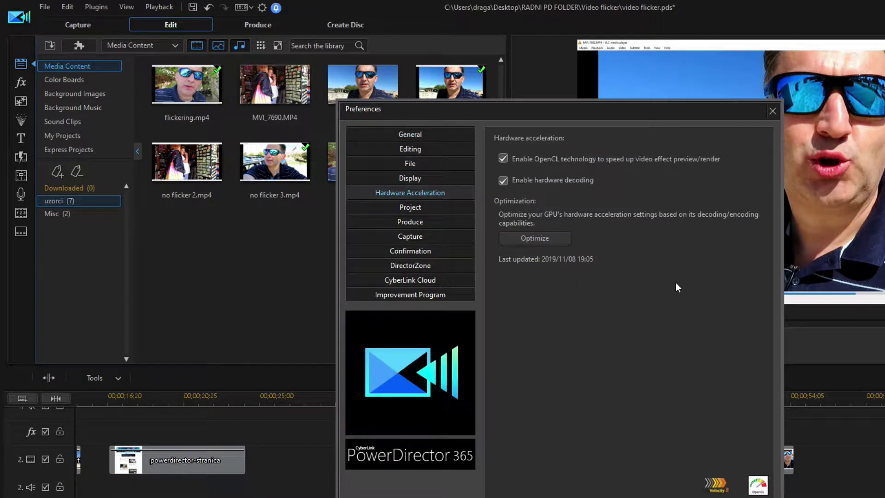
click(546, 239)
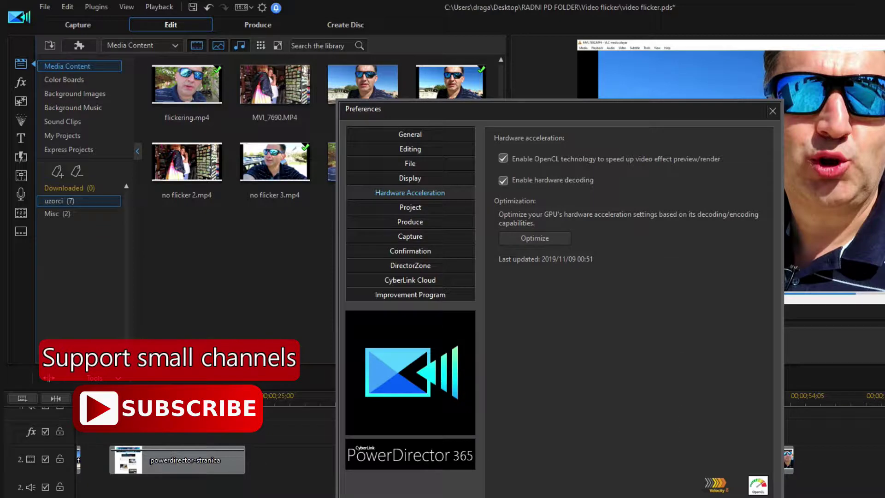
Step: Close Preferences and mark a new timeline range from the playhead onward
key(Return)
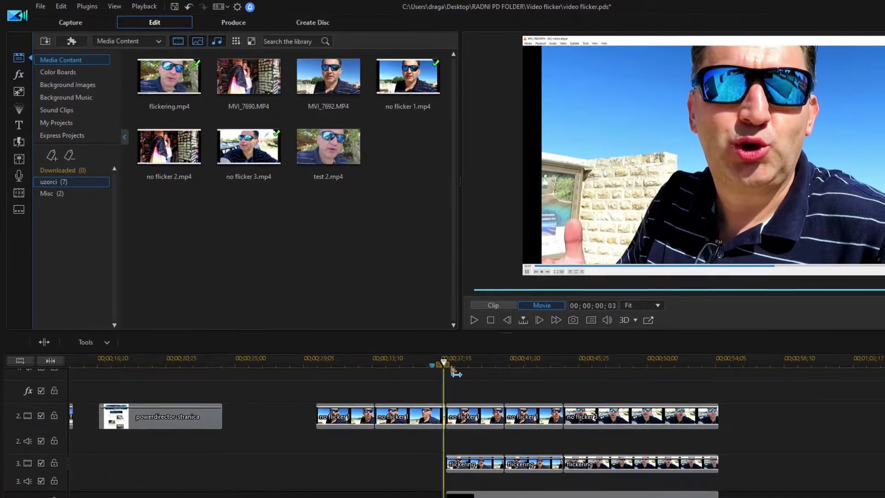
drag(455, 372, 664, 356)
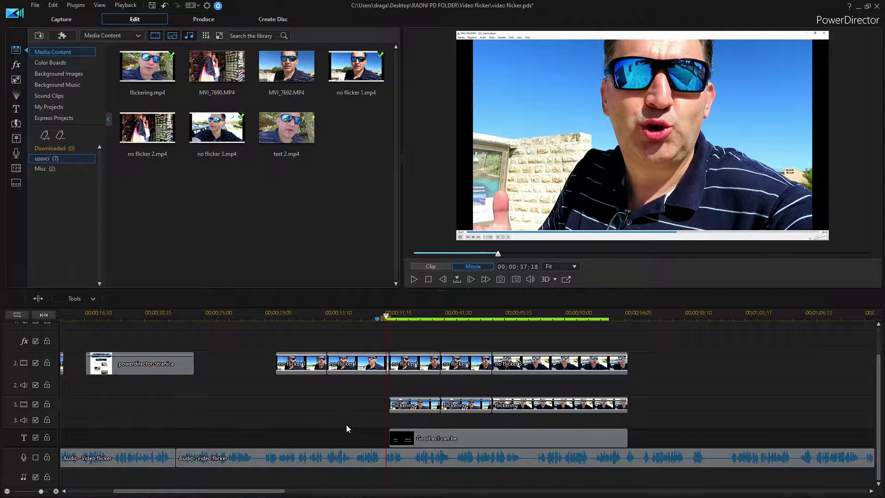
Step: Expand Display adapters in Device Manager, inspect the NVIDIA GeForce GTX 1660 Ti, then close it
click(394, 488)
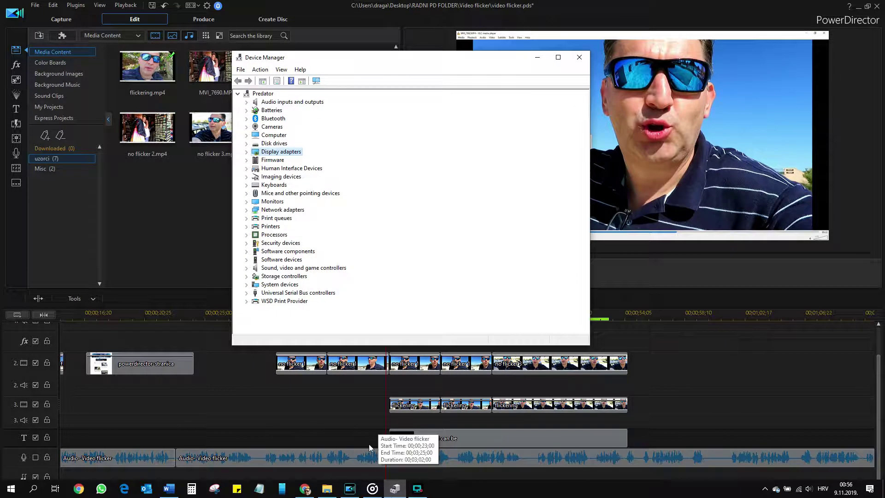
click(246, 151)
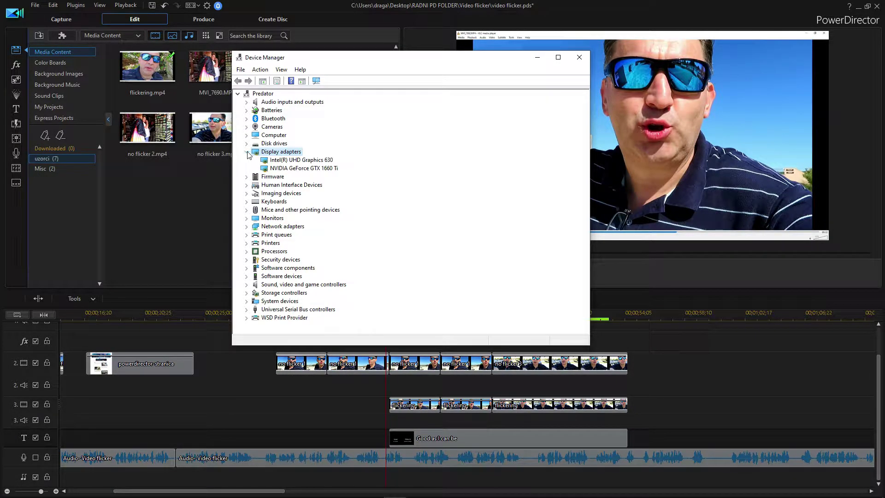
right_click(290, 168)
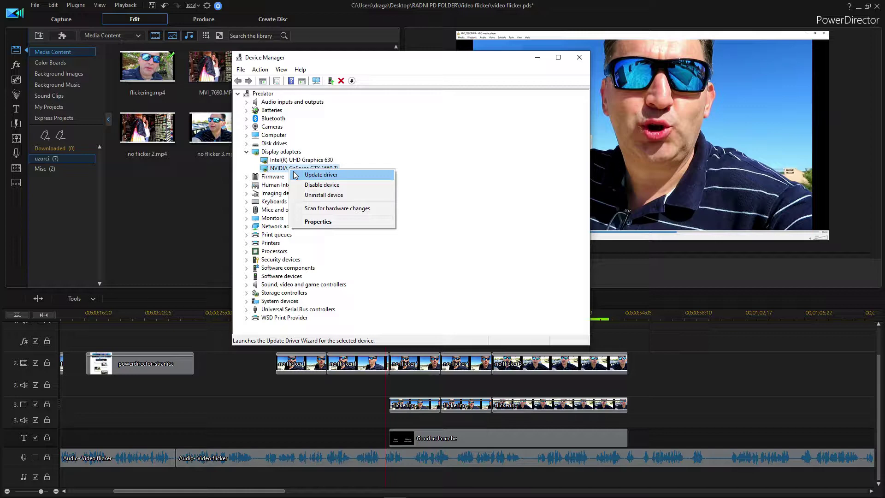
click(580, 60)
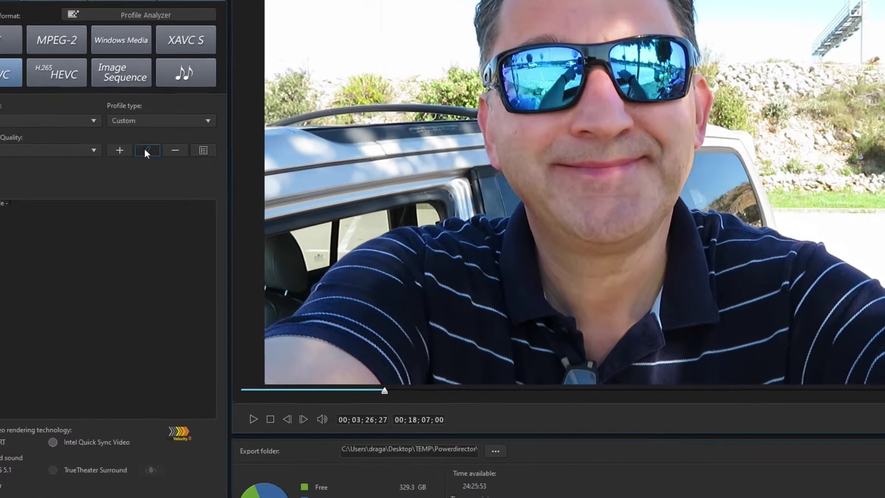
click(170, 166)
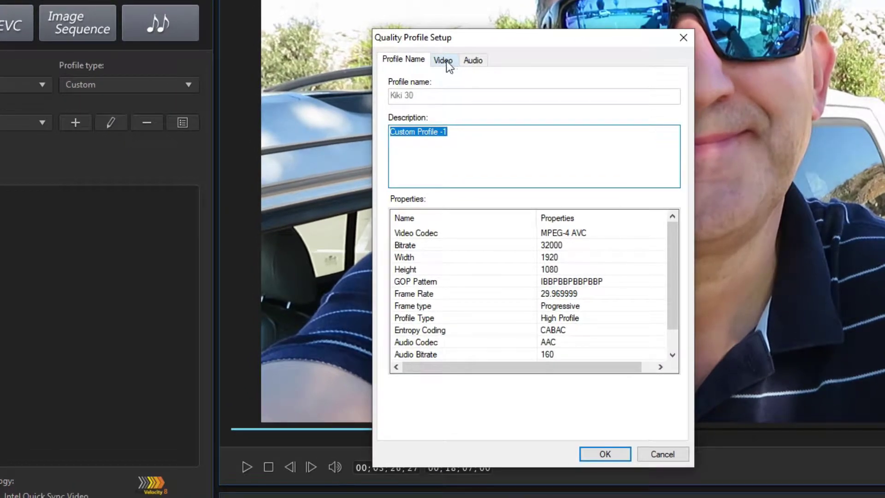
click(444, 61)
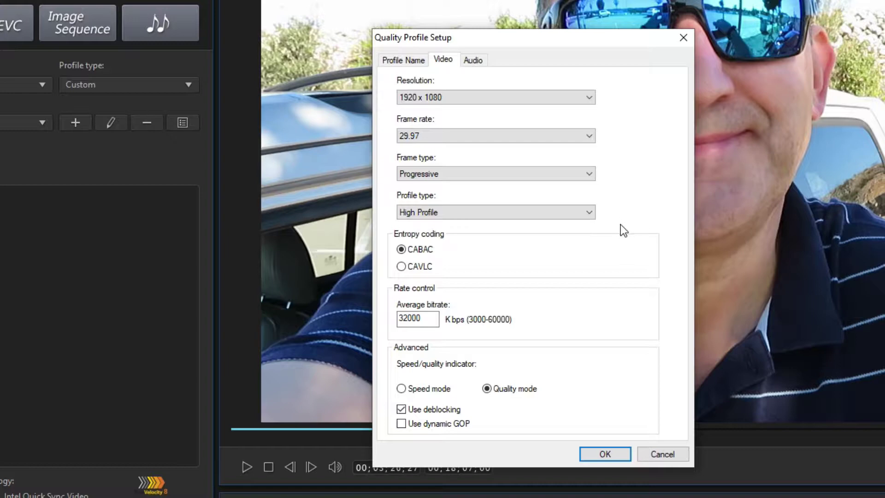
click(401, 267)
click(603, 455)
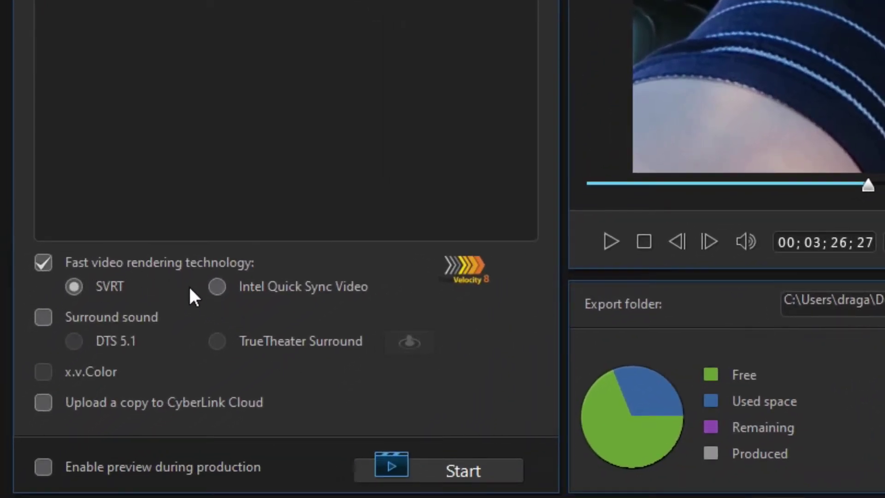
Step: Use Intel Quick Sync Video for fast rendering and start producing the video
click(215, 286)
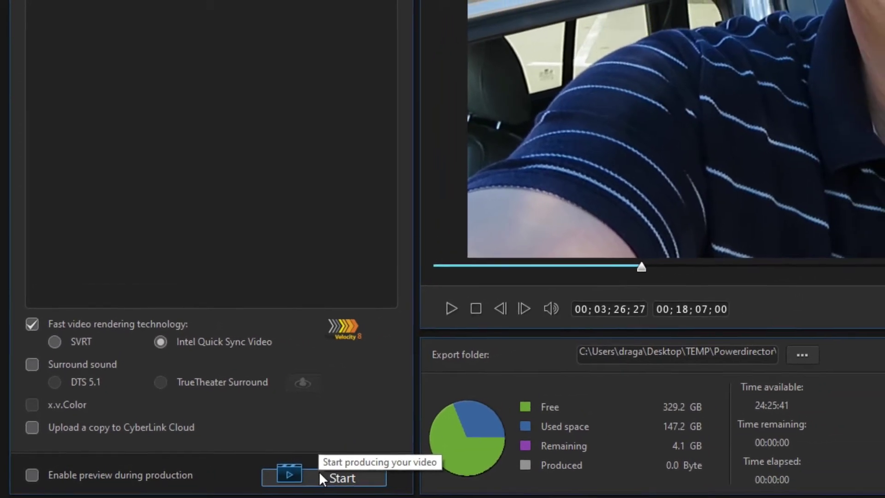
click(320, 474)
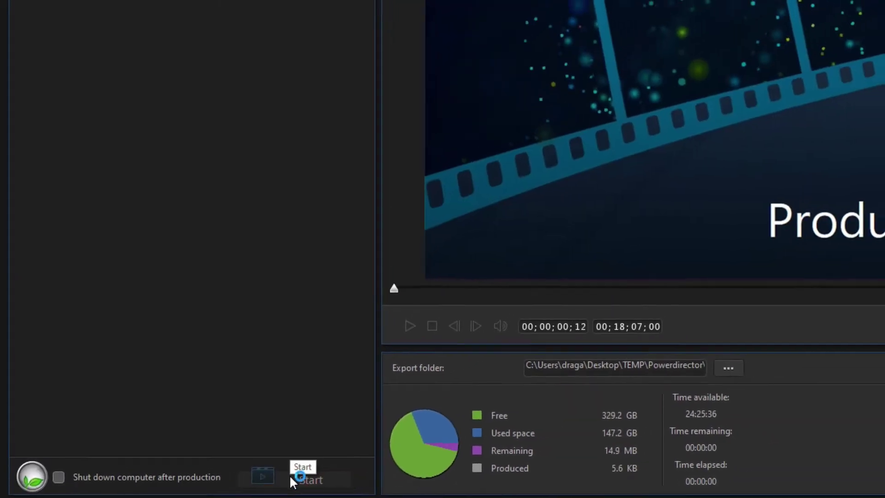